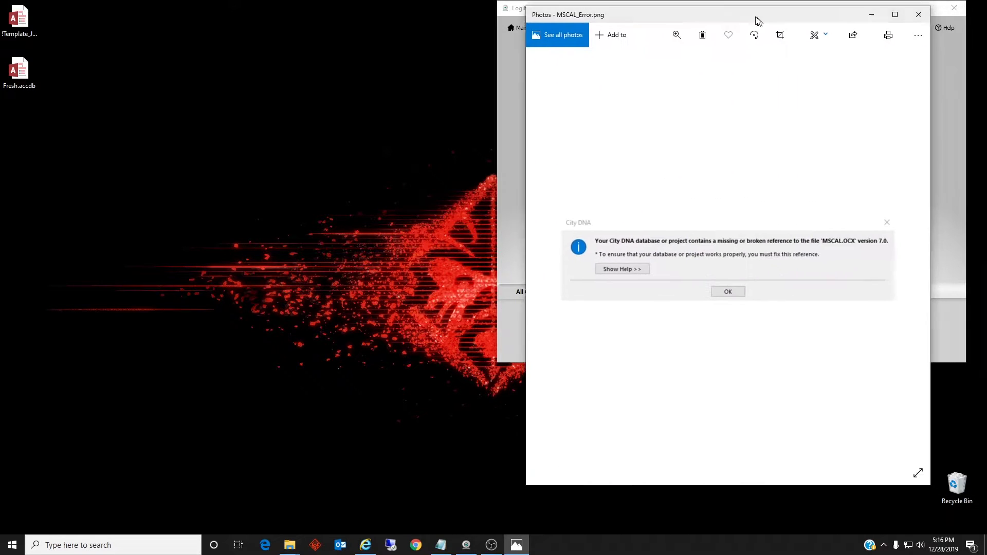
# - Close the MSCAL error screenshot and move the MSCAL folder window to the left
pyautogui.moveTo(752, 16); pyautogui.dragTo(391, 19)
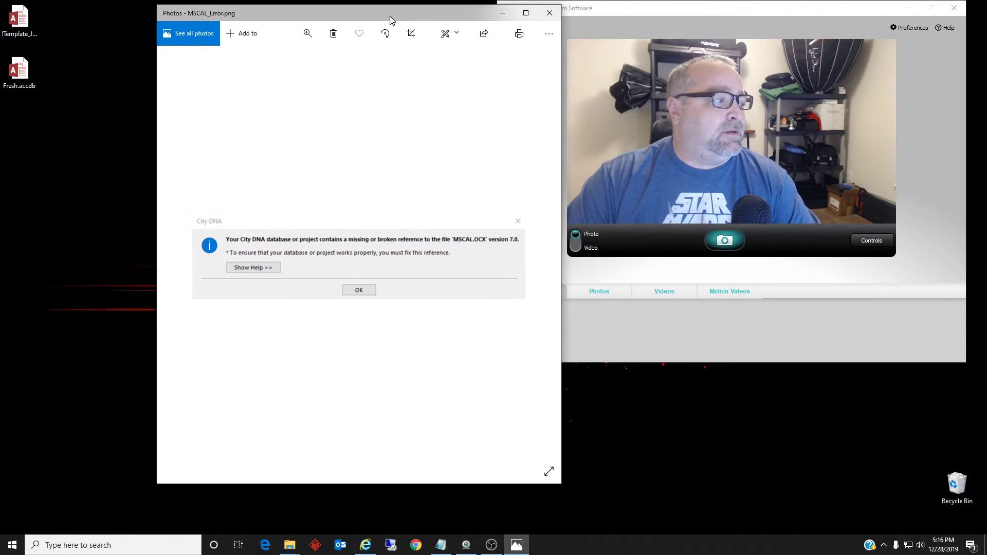
pyautogui.click(548, 14)
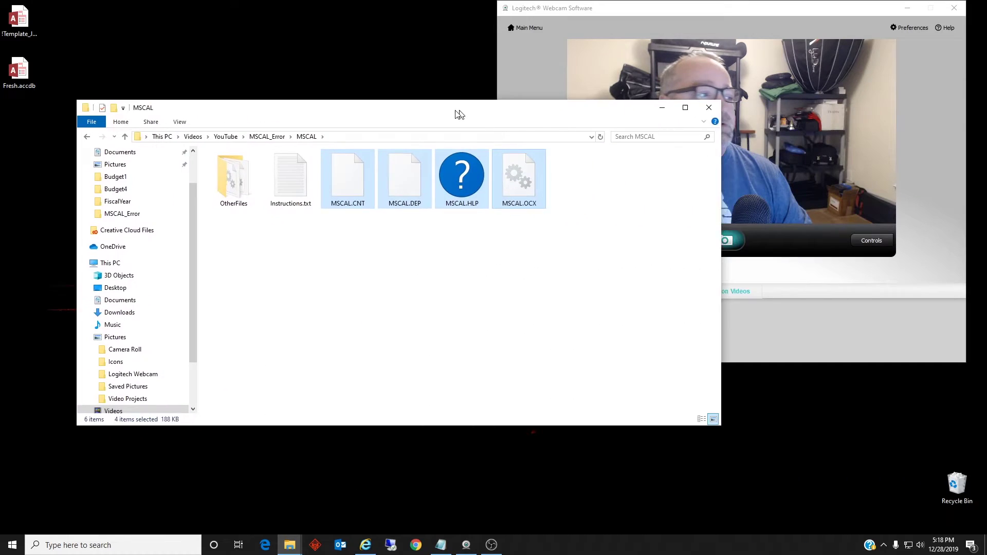
pyautogui.moveTo(458, 112); pyautogui.dragTo(408, 119)
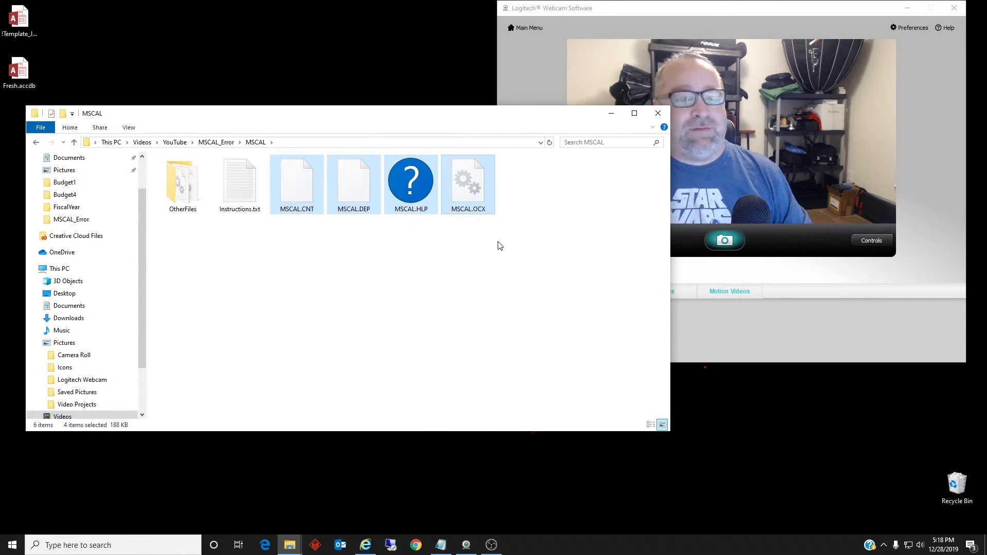
# - Copy MSCAL.CNT, MSCAL.DEP, MSCAL.HLP and MSCAL.OCX, then minimize the MSCAL folder window
pyautogui.moveTo(500, 241); pyautogui.dragTo(303, 191)
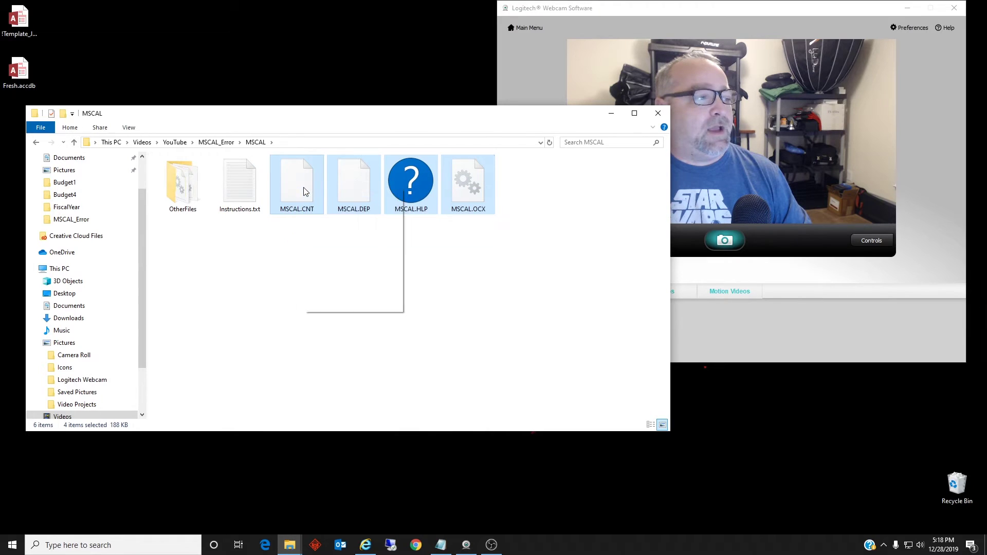
pyautogui.rightClick(303, 192)
pyautogui.click(328, 253)
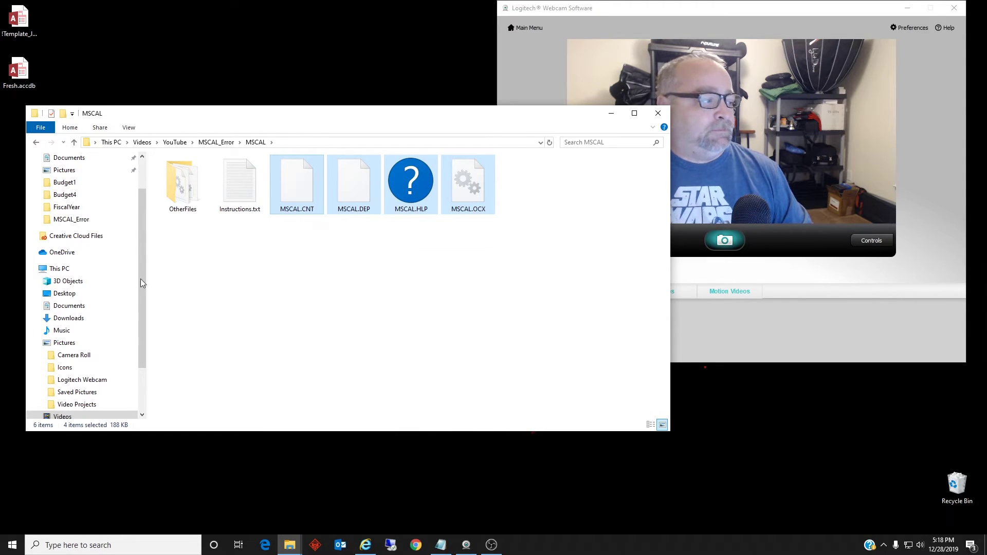
pyautogui.scroll(-1, 141, 273)
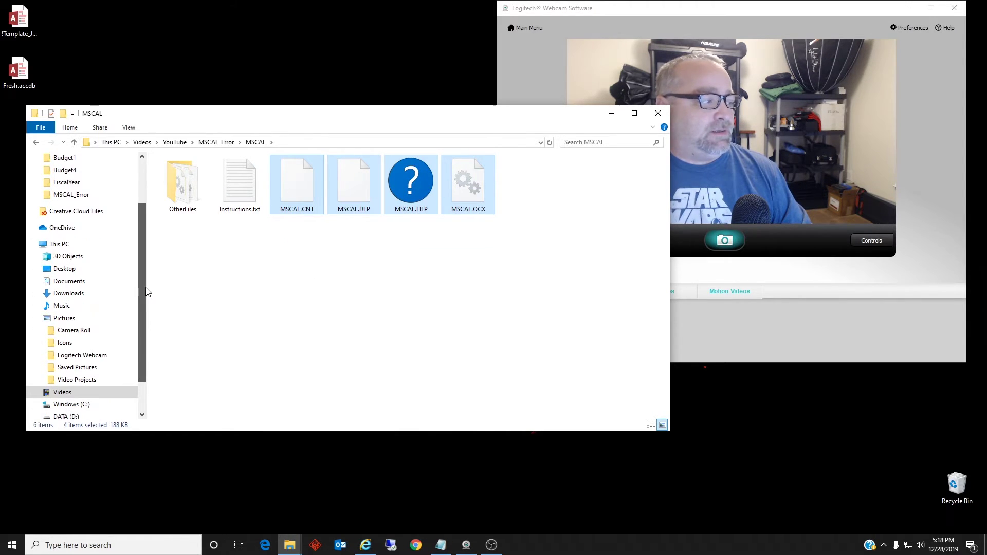
pyautogui.press('super+Down')
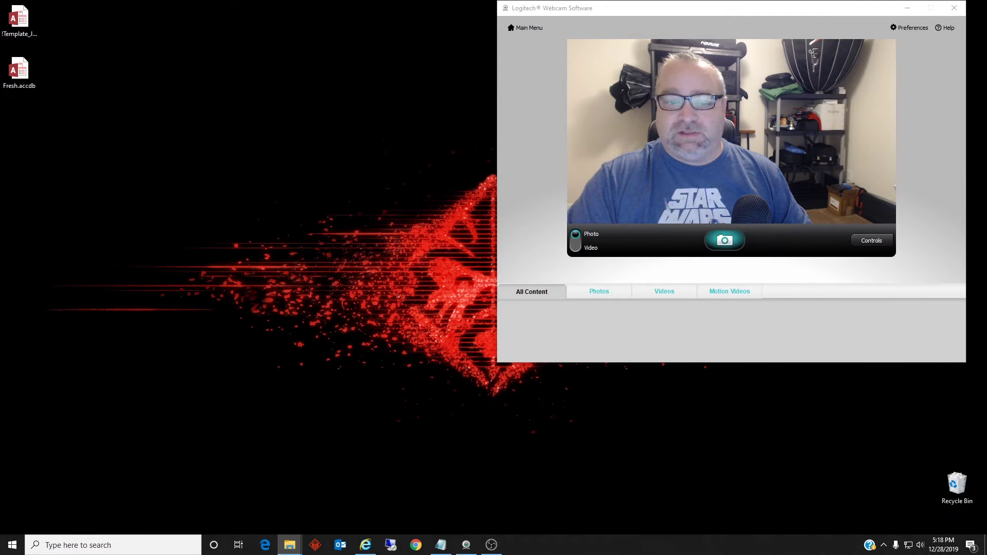
# - Paste the four MSCAL files into C:\Windows\SysWOW64, granting administrator permission for all items
pyautogui.click(290, 545)
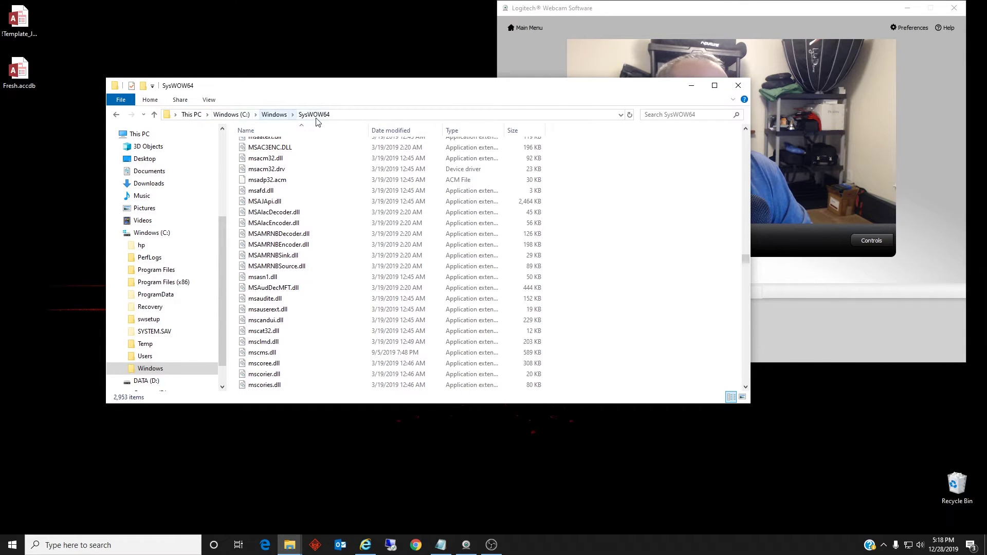
pyautogui.rightClick(642, 229)
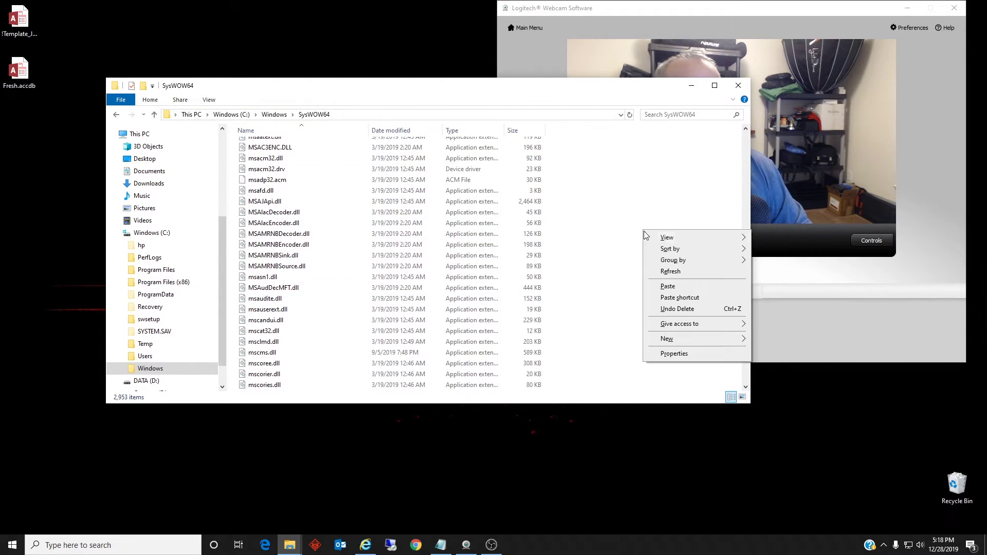
pyautogui.click(678, 286)
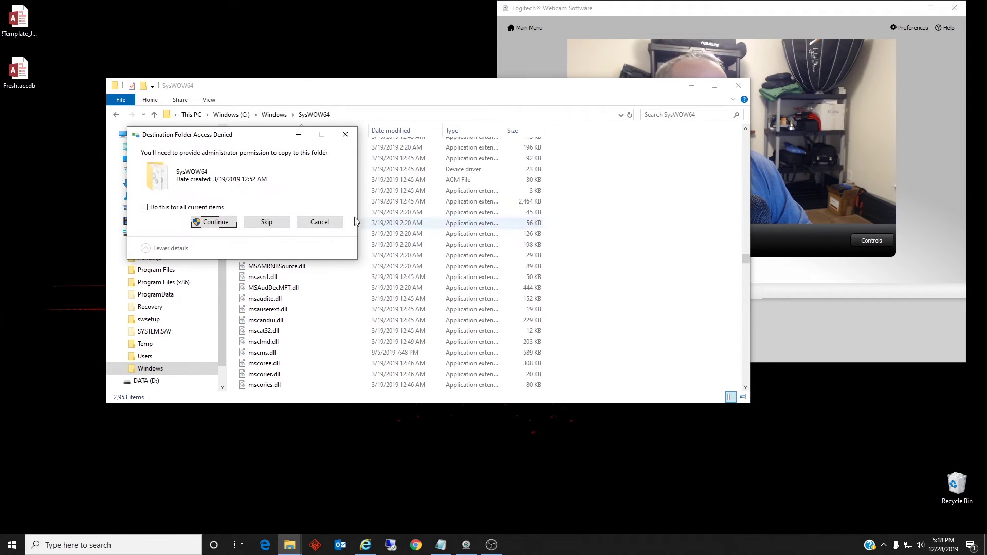
pyautogui.click(176, 208)
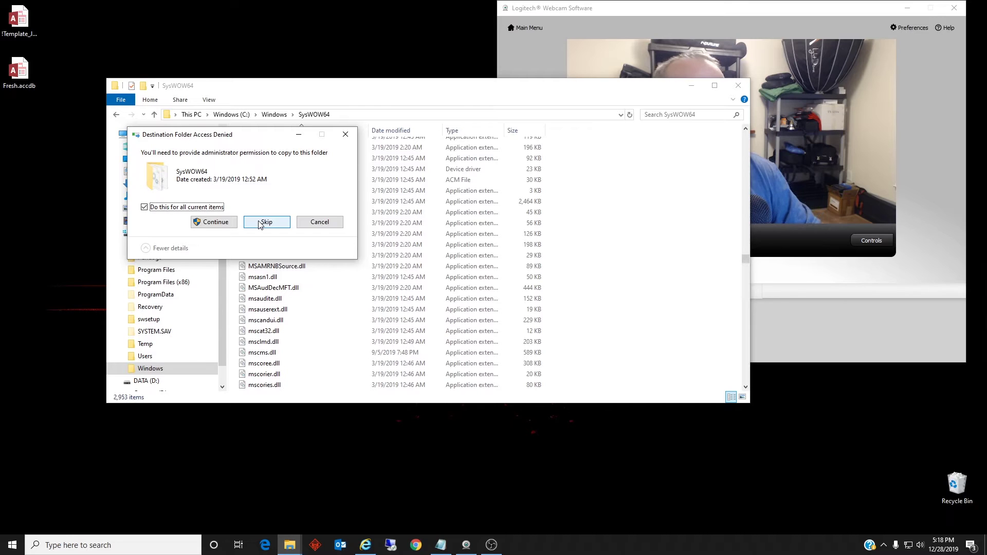
pyautogui.click(229, 223)
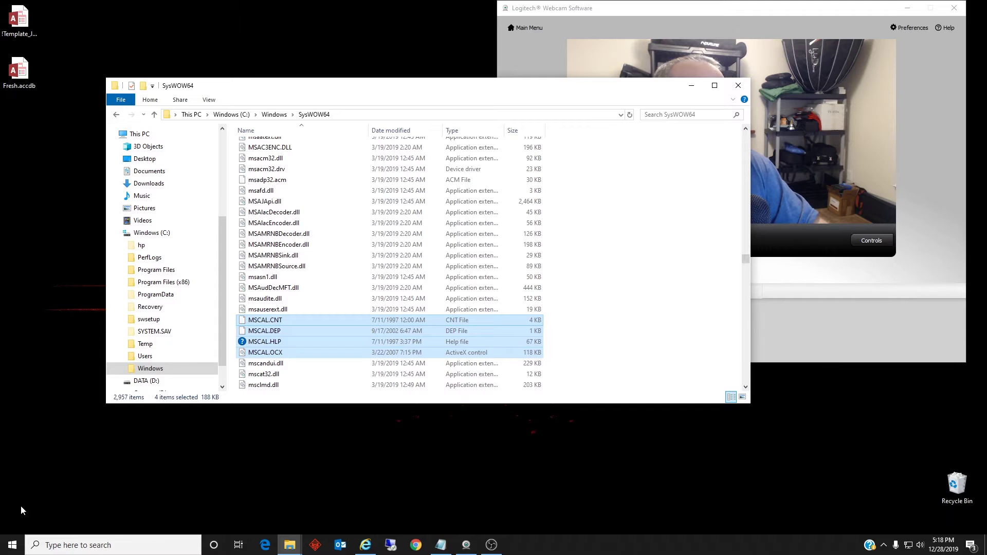
# - Launch Windows PowerShell as administrator and copy the SysWOW64 path from Explorer's address bar
pyautogui.rightClick(14, 547)
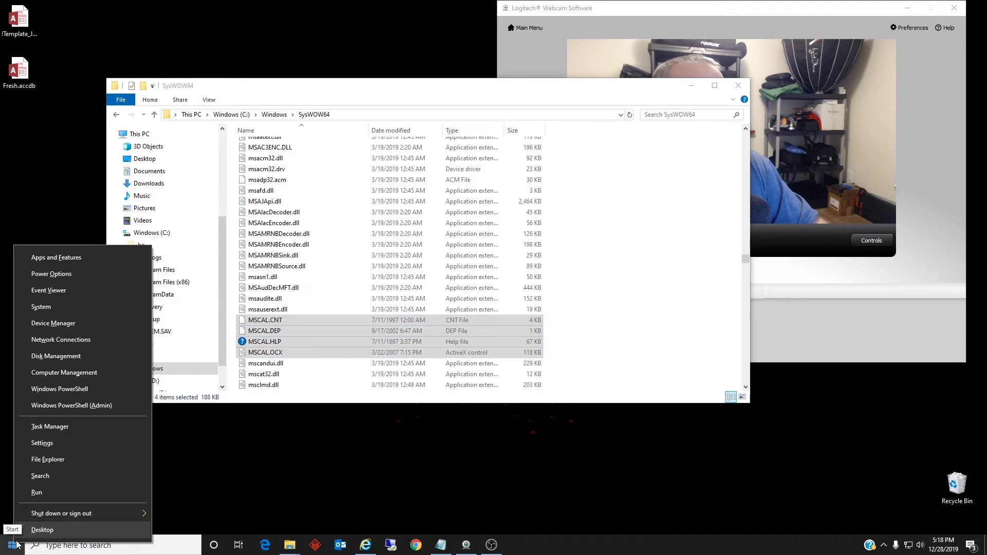
pyautogui.click(80, 406)
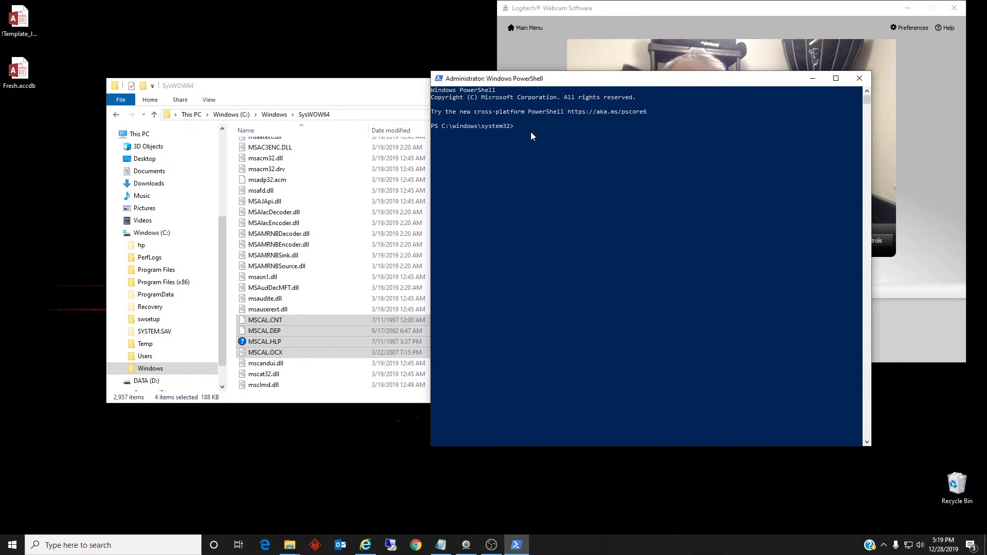
pyautogui.click(359, 114)
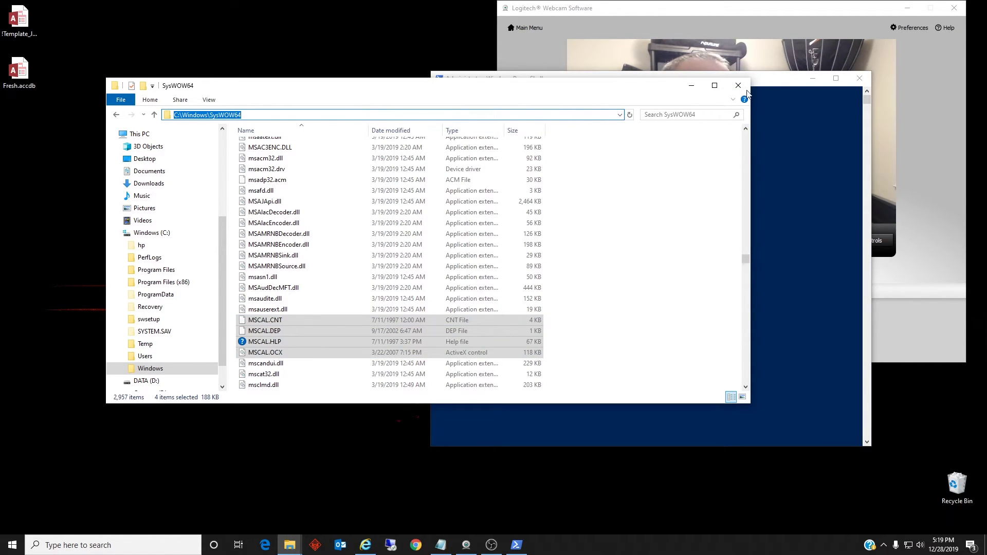
pyautogui.click(776, 80)
pyautogui.click(521, 128)
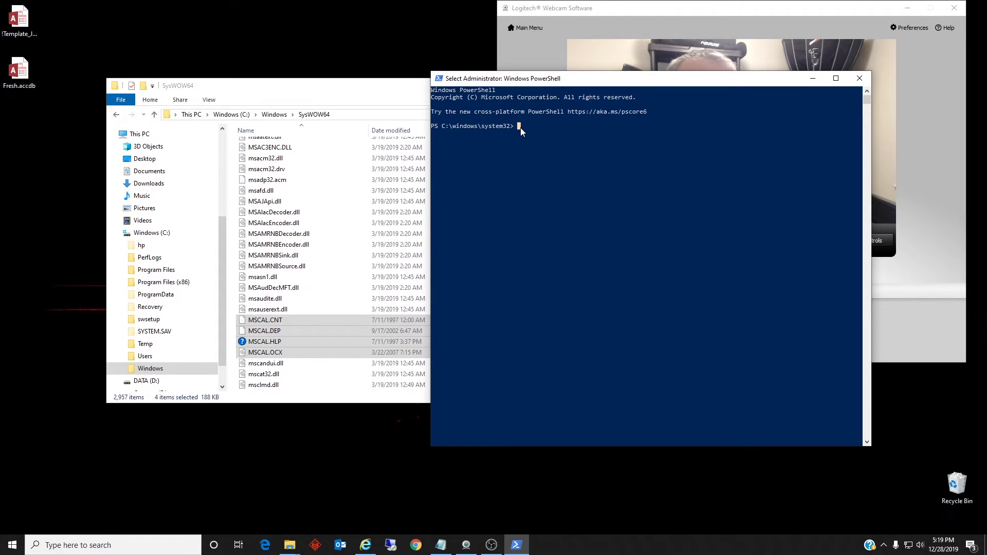
# - Run regsvr32 C:\Windows\SysWOW64\MSCAL.ocx and confirm the DllRegisterServer success message
pyautogui.write('r')
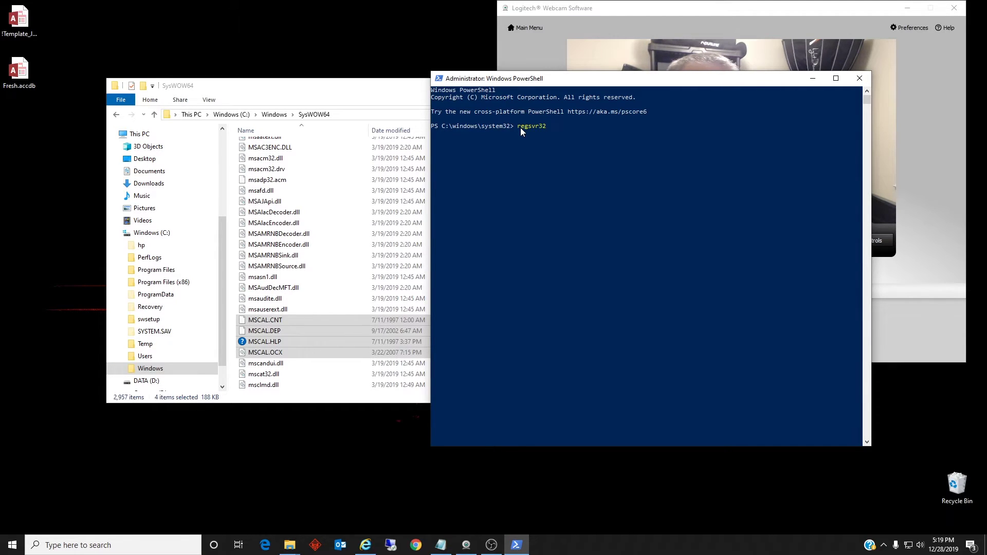
pyautogui.write('egsvr32')
pyautogui.hotkey('ctrl', 'v')
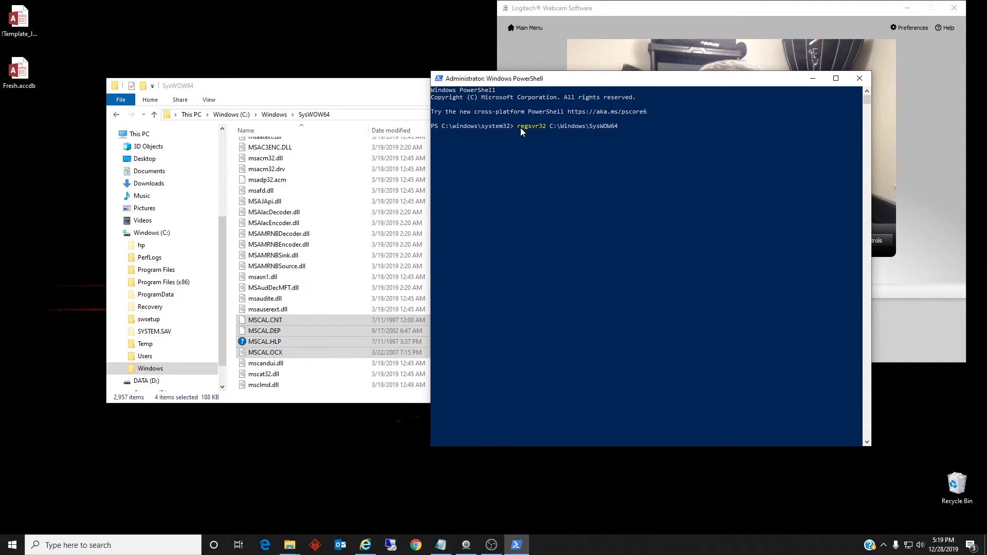
pyautogui.write('\\')
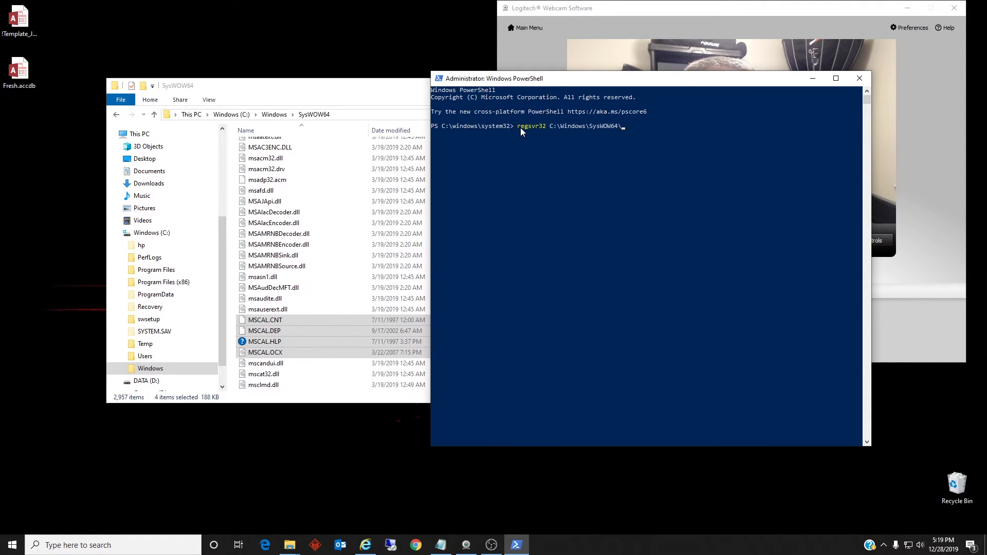
pyautogui.write('MSC')
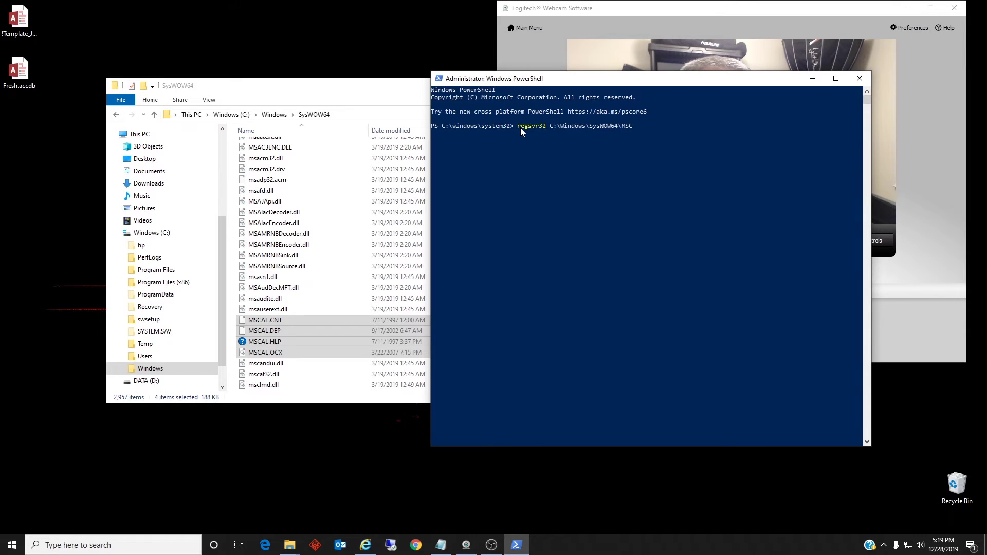
pyautogui.write('AL.ocx')
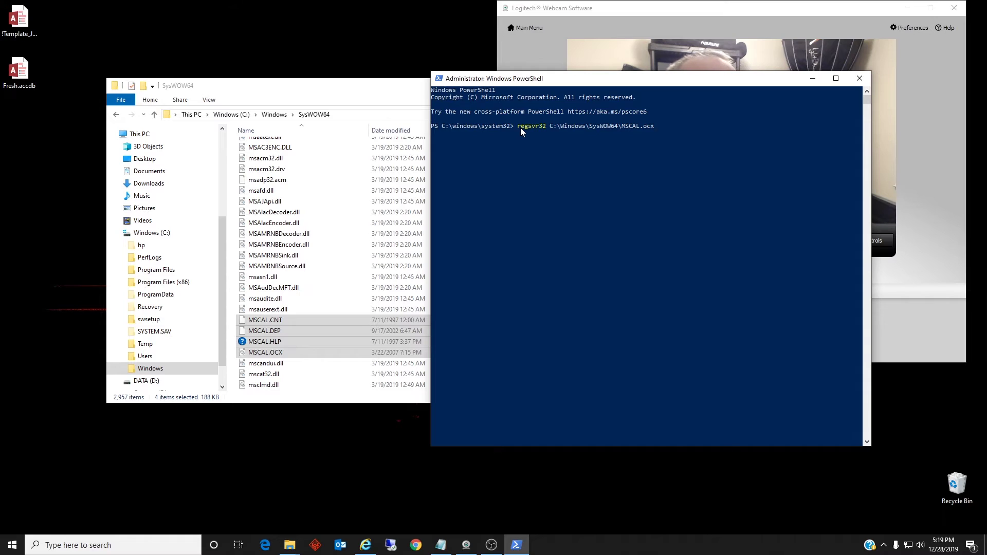
pyautogui.press('Return')
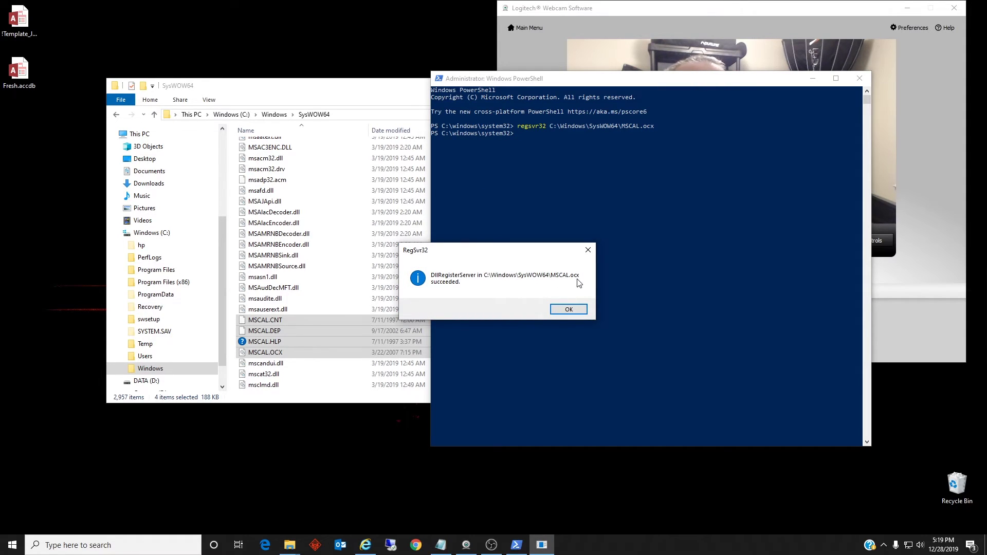
pyautogui.click(568, 310)
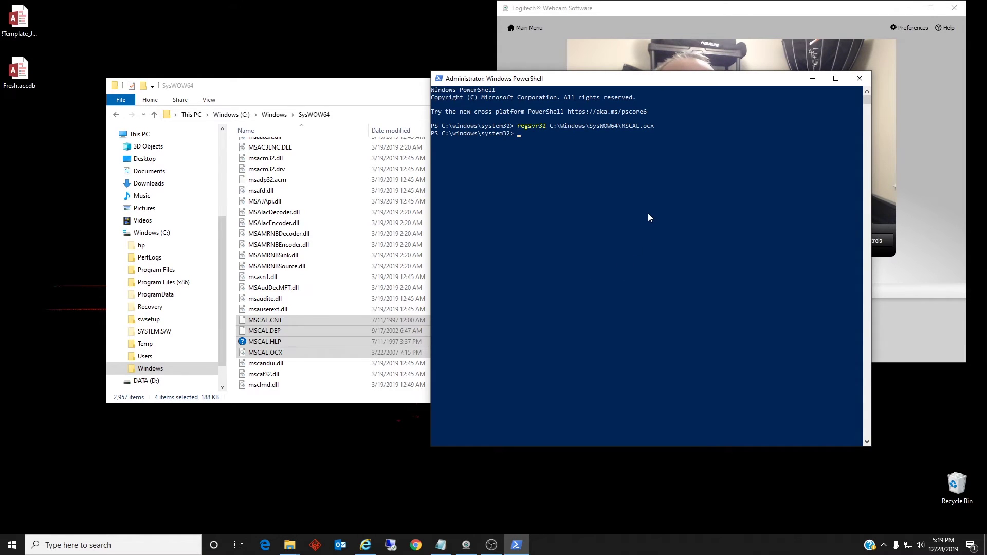
# - Close PowerShell and widen the Access Main Switchboard form to check it opened without errors
pyautogui.click(859, 80)
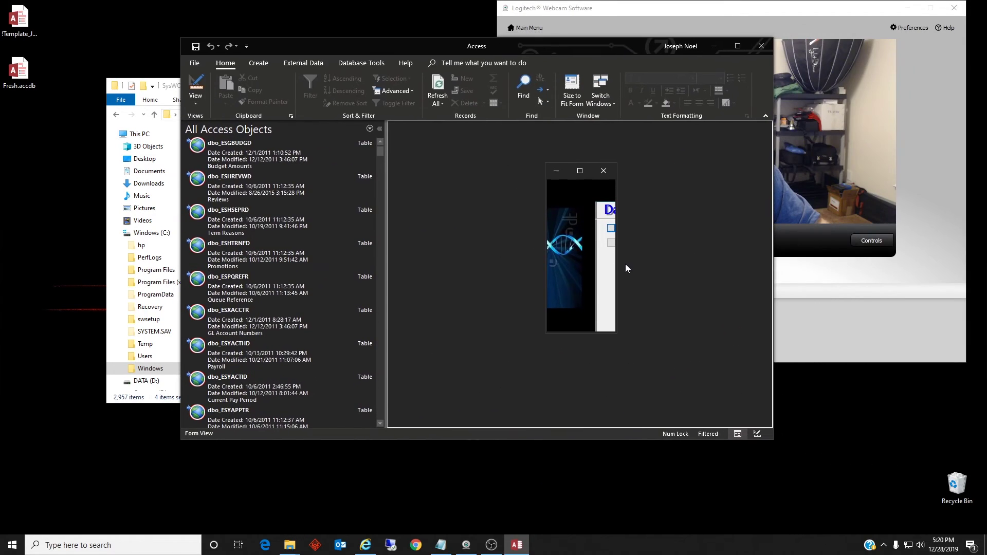
pyautogui.moveTo(617, 269); pyautogui.dragTo(765, 255)
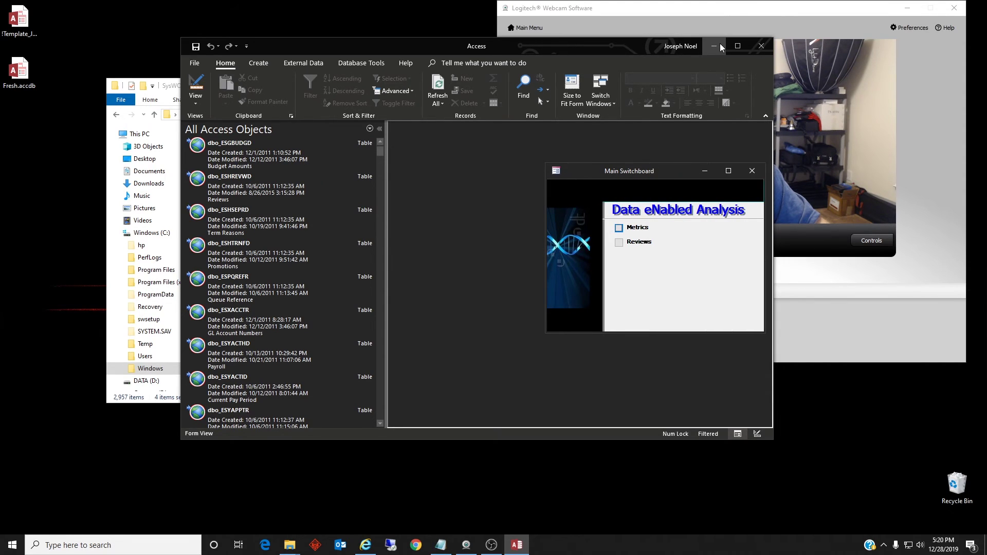
# - Close the Access database and the SysWOW64 folder window
pyautogui.click(762, 46)
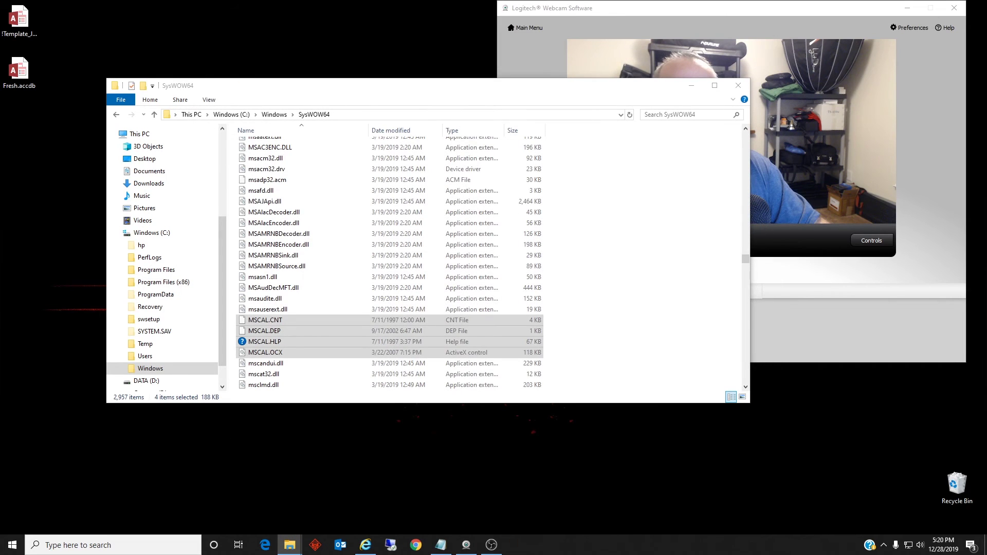
pyautogui.click(738, 86)
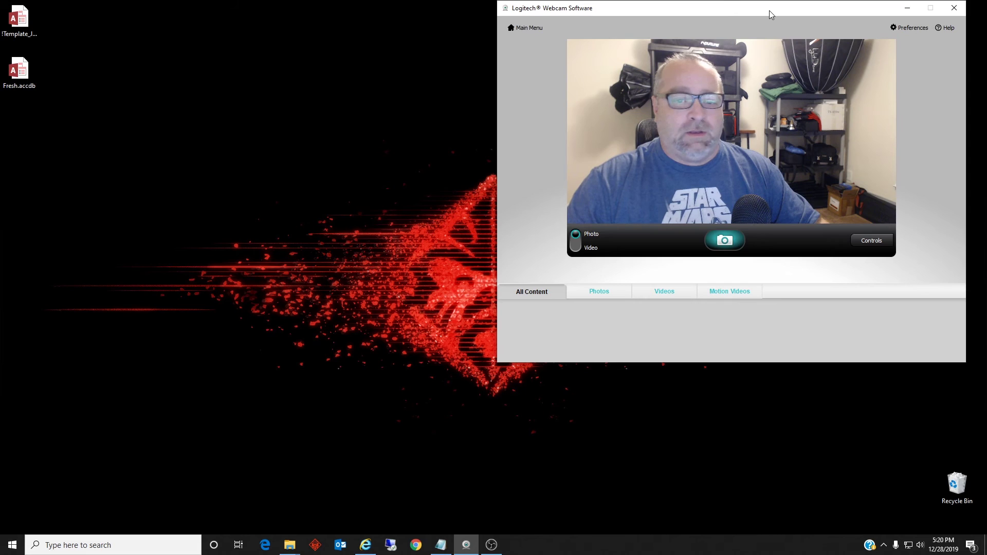